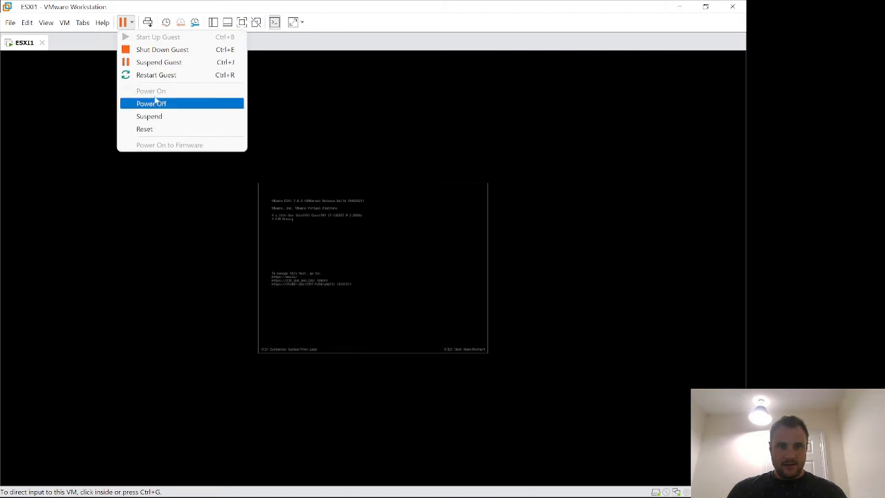
Step: Restart the guest operating system of the ESXI1 virtual machine and confirm the restart
click(154, 76)
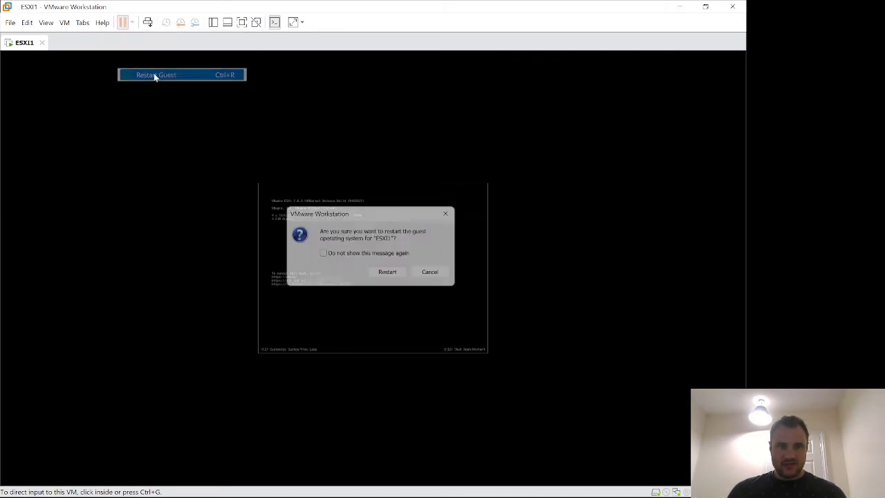
click(390, 273)
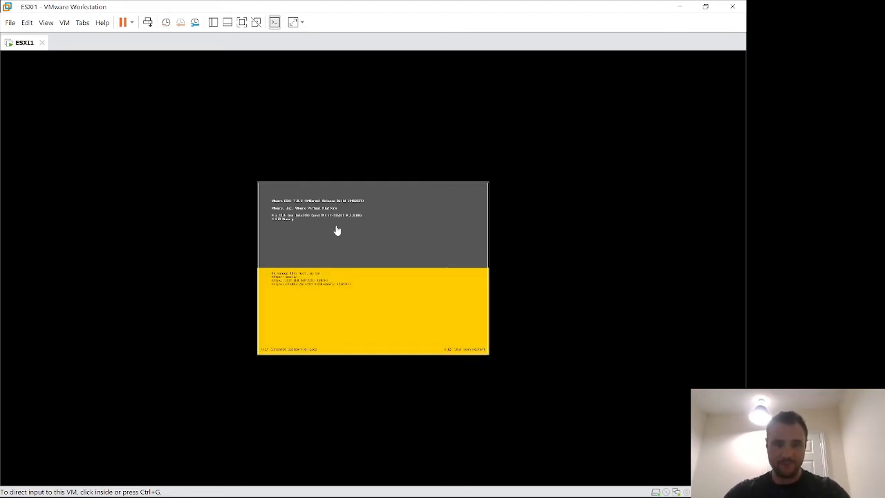
Step: Log in to the ESXi console's system customization as root by entering the account password
click(342, 253)
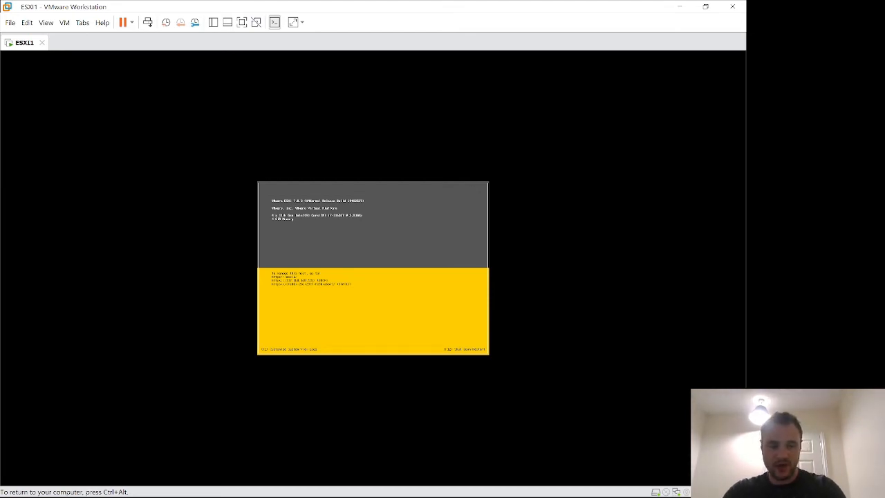
key(F2)
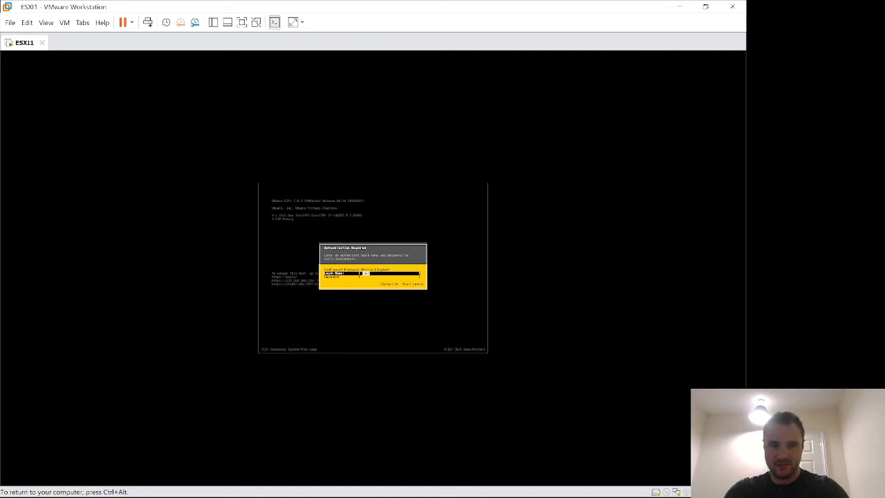
key(Tab)
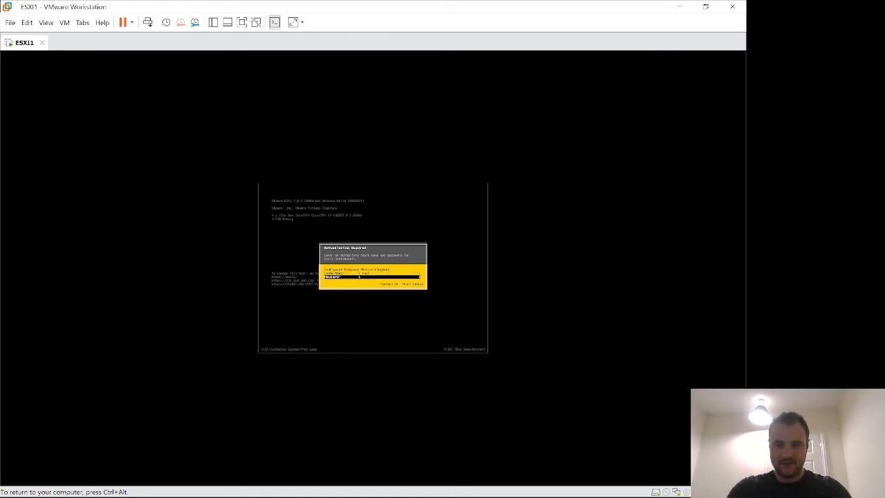
text(*****)
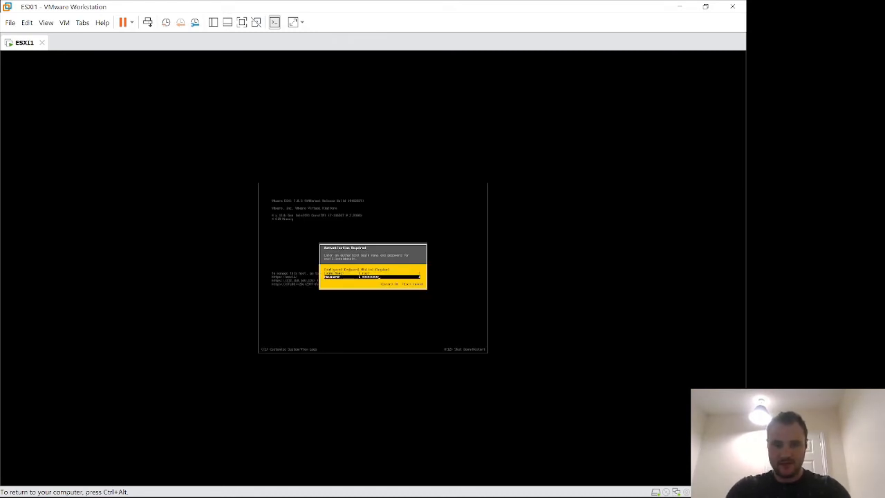
key(Return)
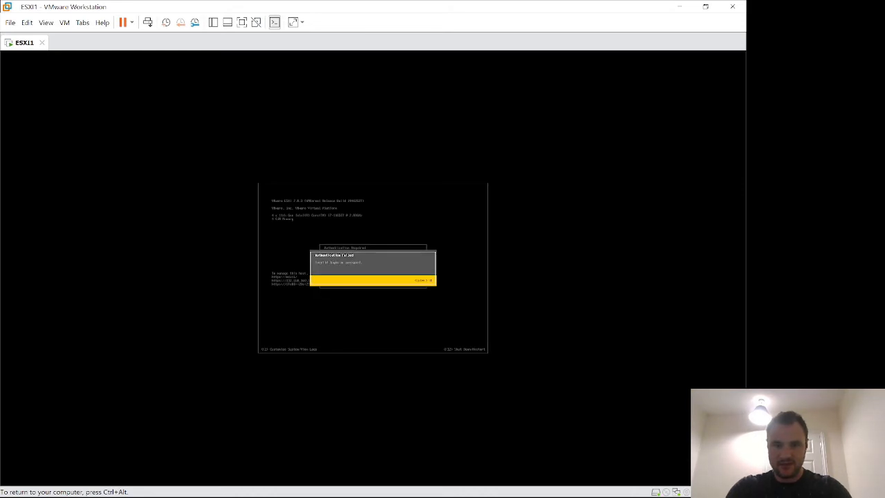
key(Return)
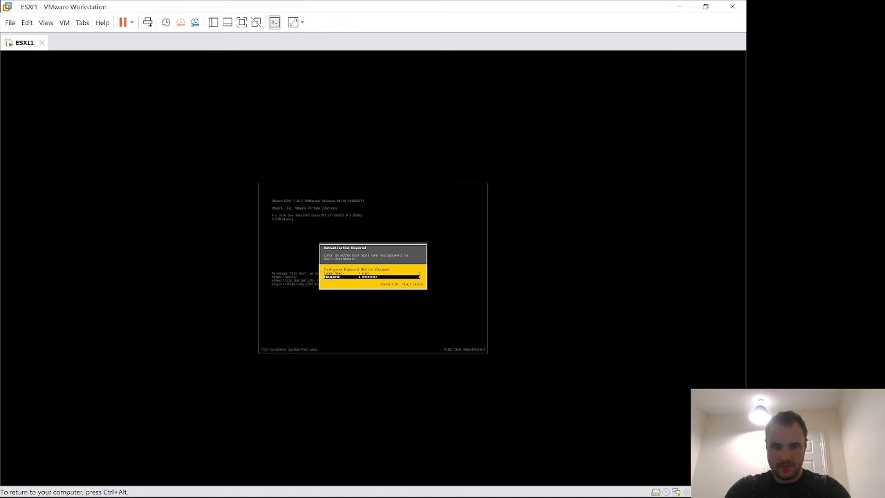
key(Return)
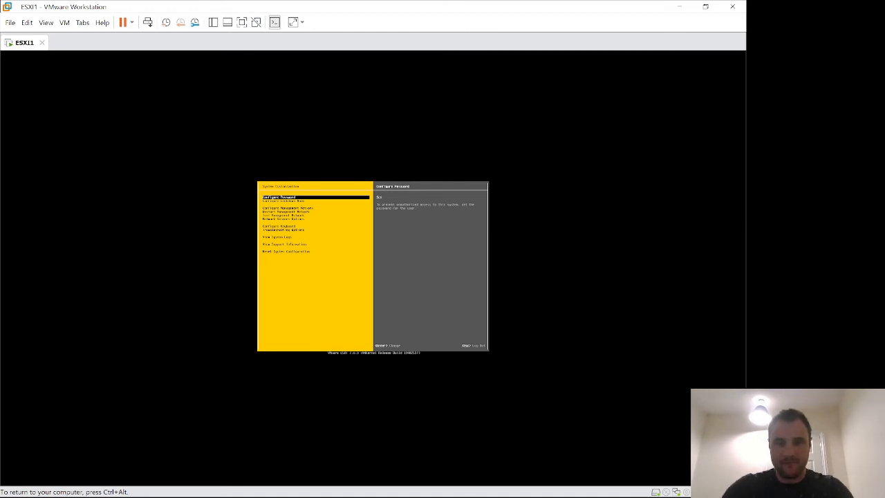
Step: Open the Configure Management Network settings and go to the IPv4 Configuration entry
key(Down)
key(Down)
key(Down)
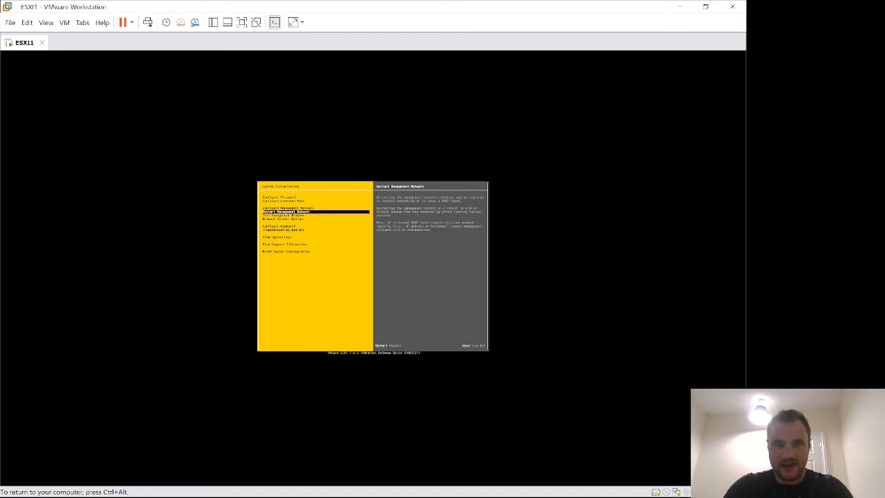
key(Up)
key(Up)
key(Up)
key(Down)
key(Down)
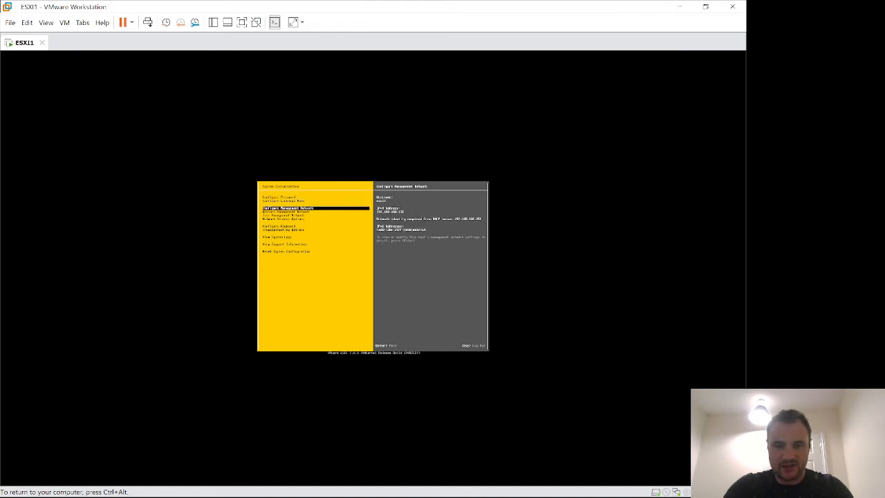
key(Return)
key(Down)
key(Down)
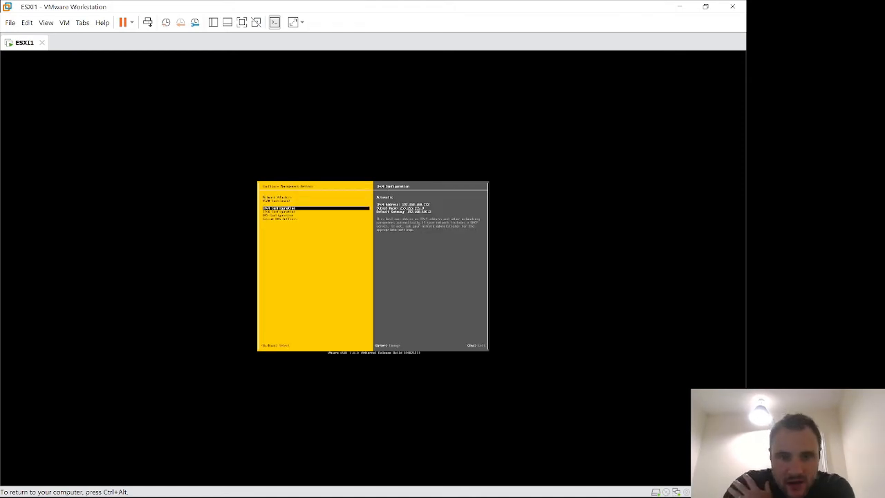
Step: Examine the dynamic and static IPv4 address options, then leave without changes and log out of system customization
key(Return)
key(Down)
key(Down)
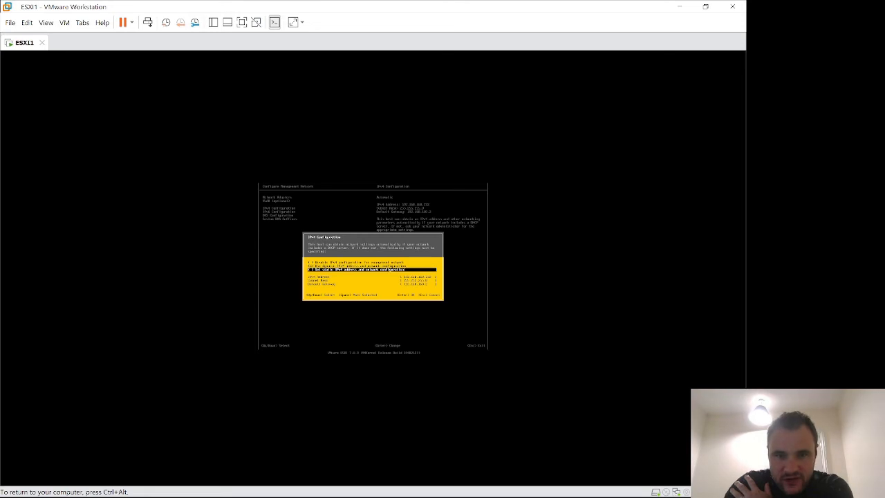
key(Up)
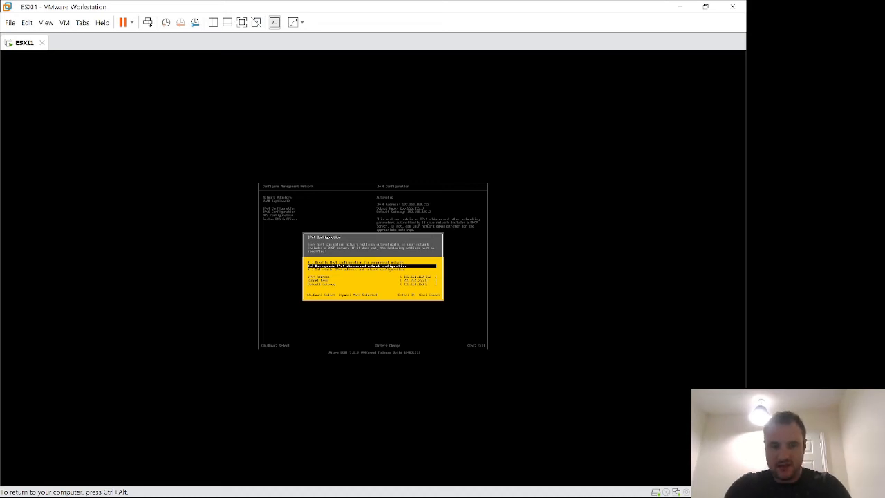
key(Escape)
key(Escape)
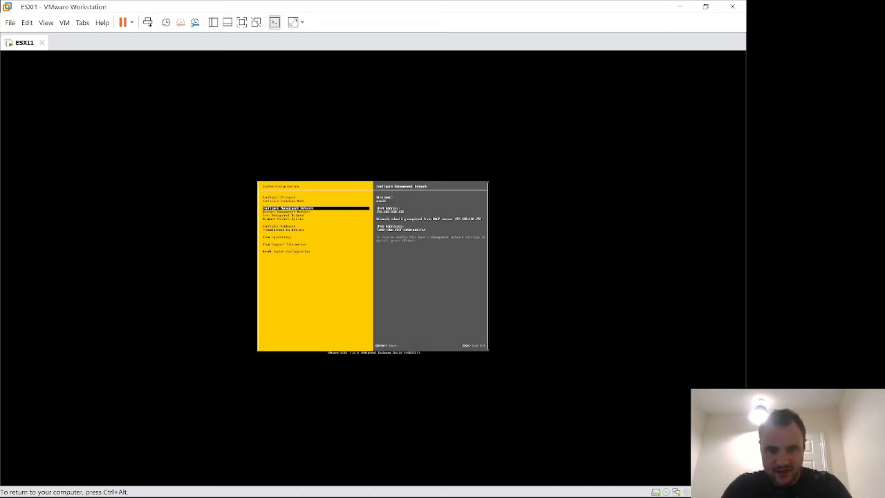
key(Escape)
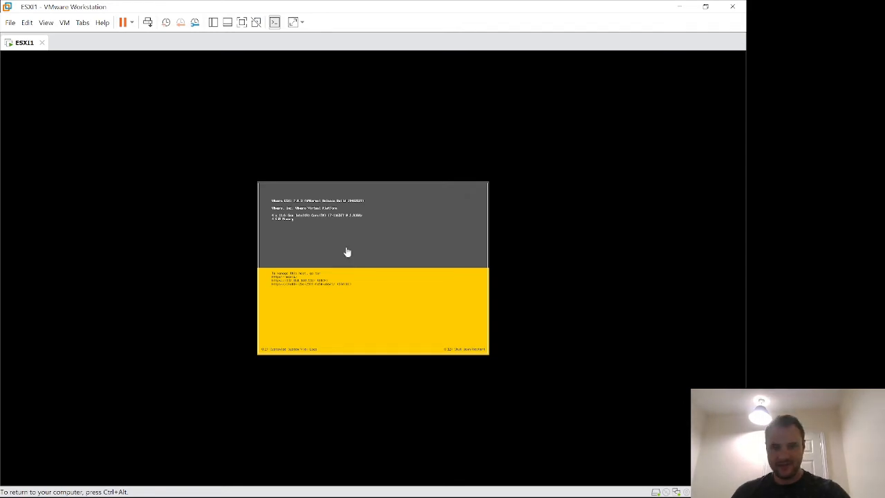
Step: Review the ESXI1 virtual machine's network adapter settings, including LAN segments and advanced options, and close the settings unchanged
key(ctrl+alt)
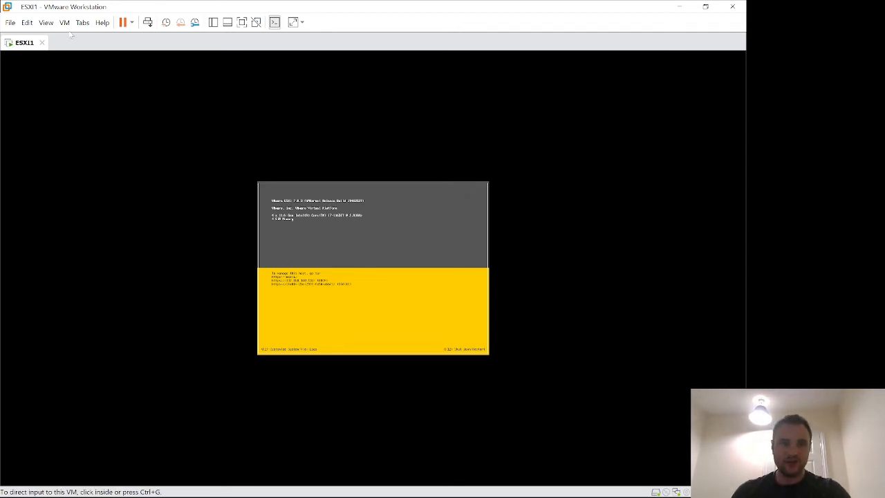
click(65, 22)
click(90, 164)
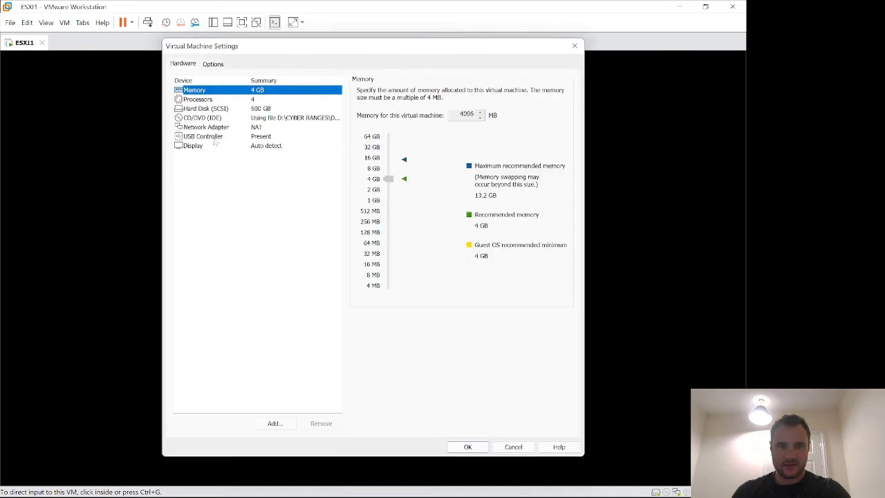
click(213, 127)
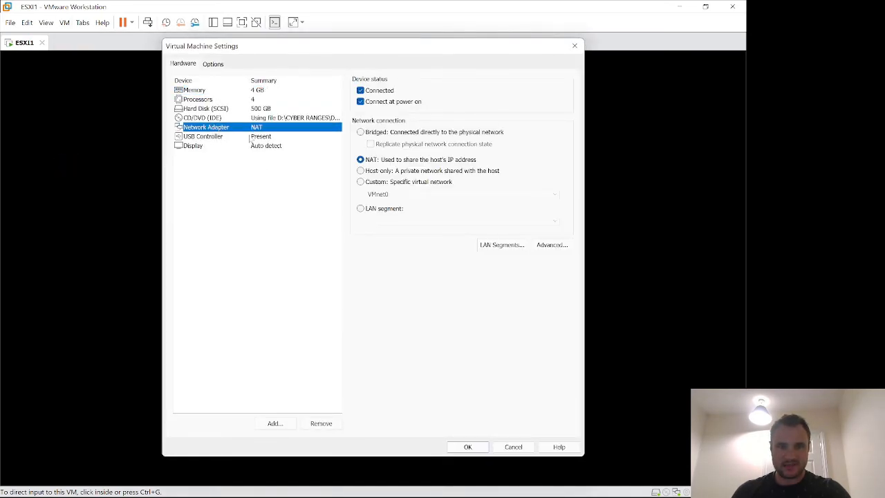
click(511, 248)
click(444, 318)
click(538, 248)
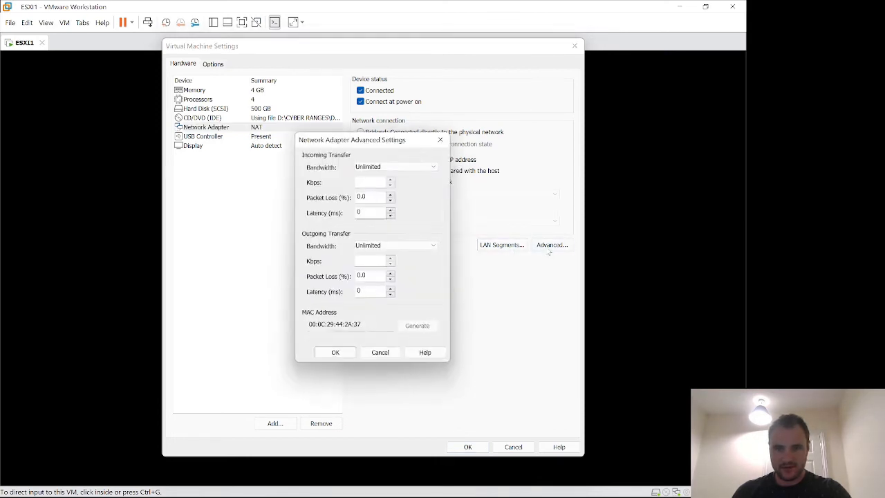
click(374, 354)
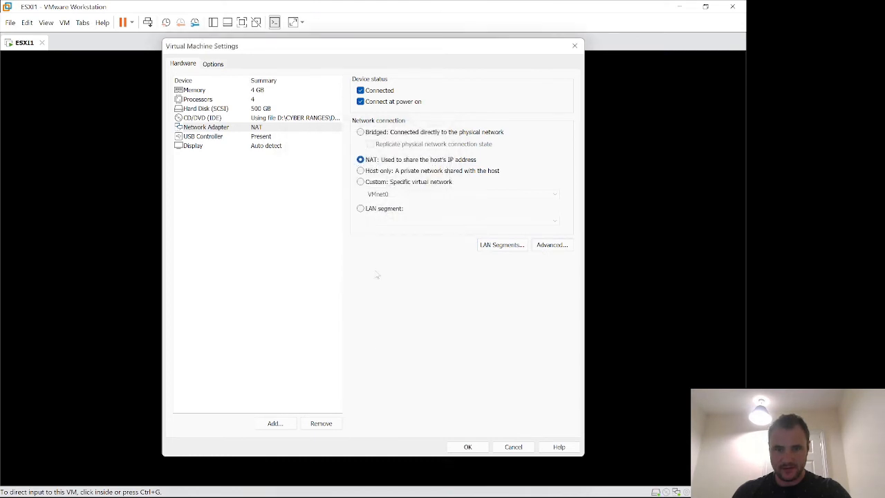
click(574, 46)
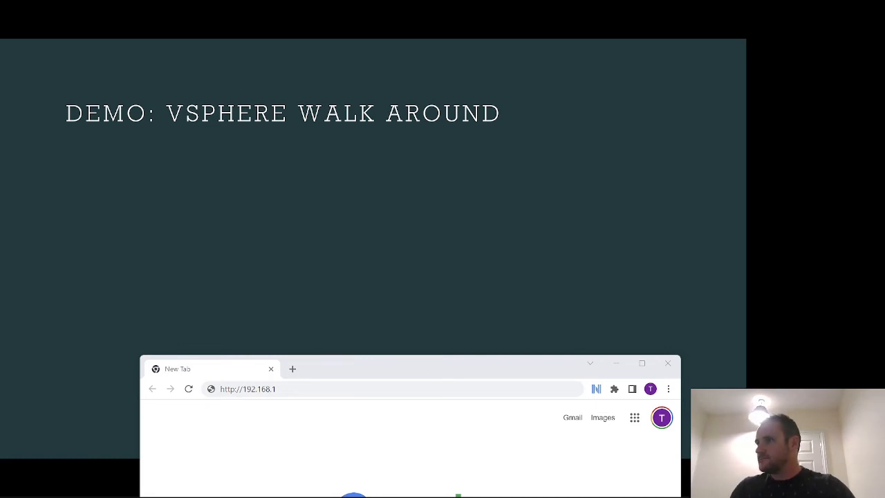
key(alt+Tab)
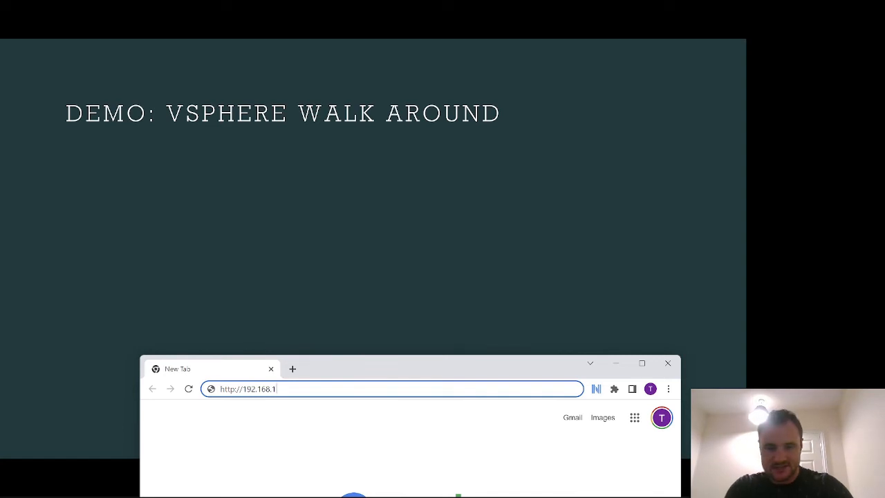
text(60.)
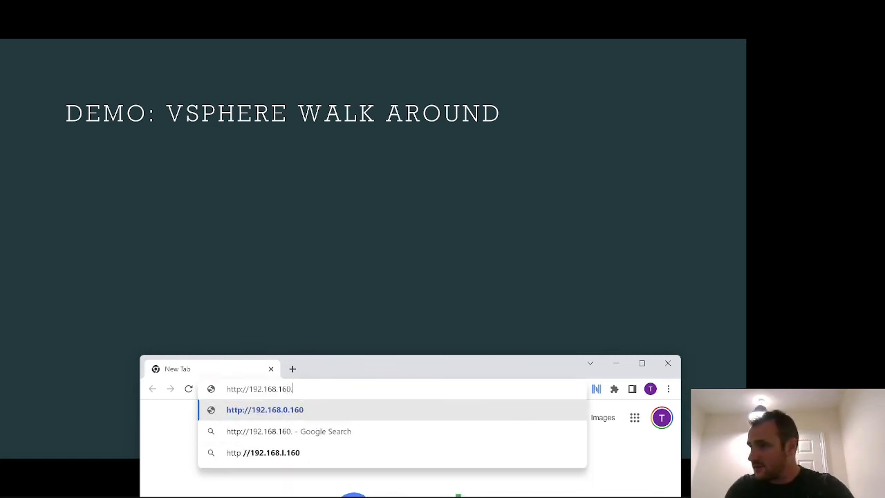
text(132)
key(Return)
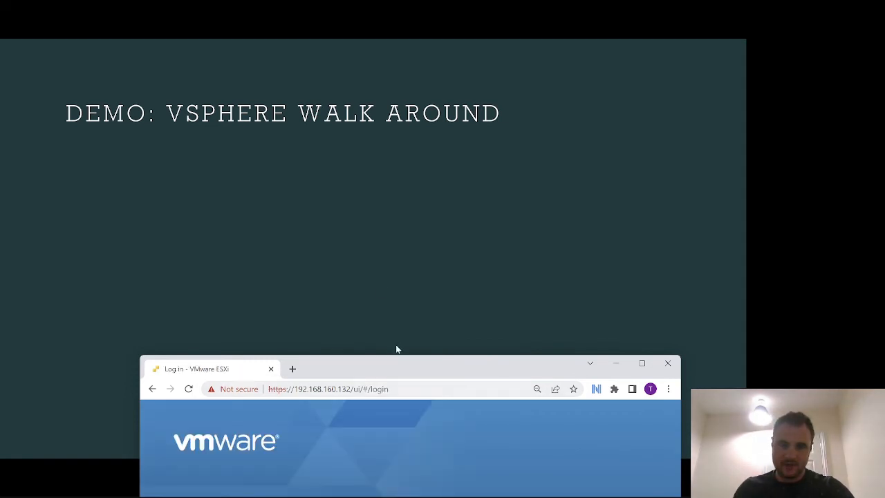
drag(401, 362, 359, 1)
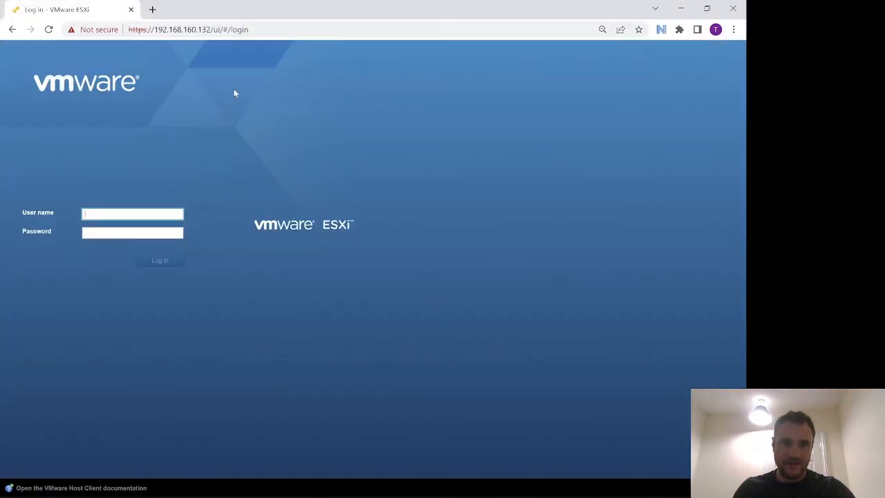
Step: Log in to the ESXi host client with user name root and the account password
key(Tab)
key(Tab)
key(Tab)
key(Tab)
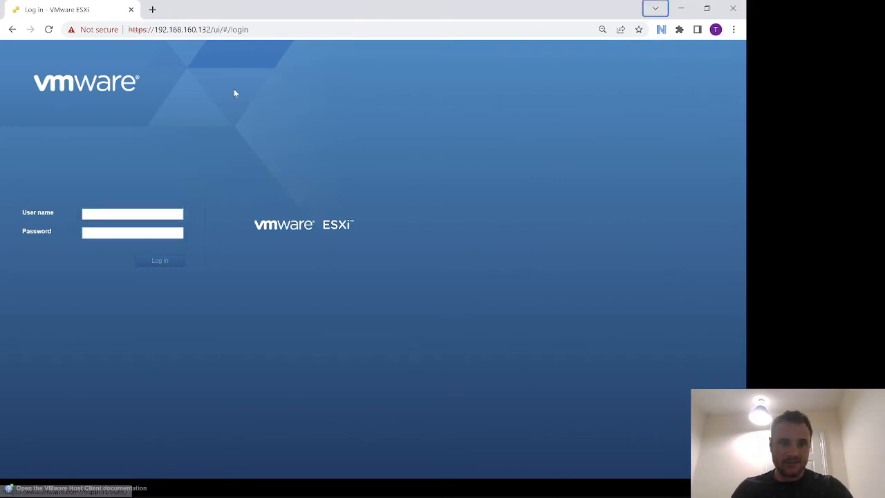
click(135, 30)
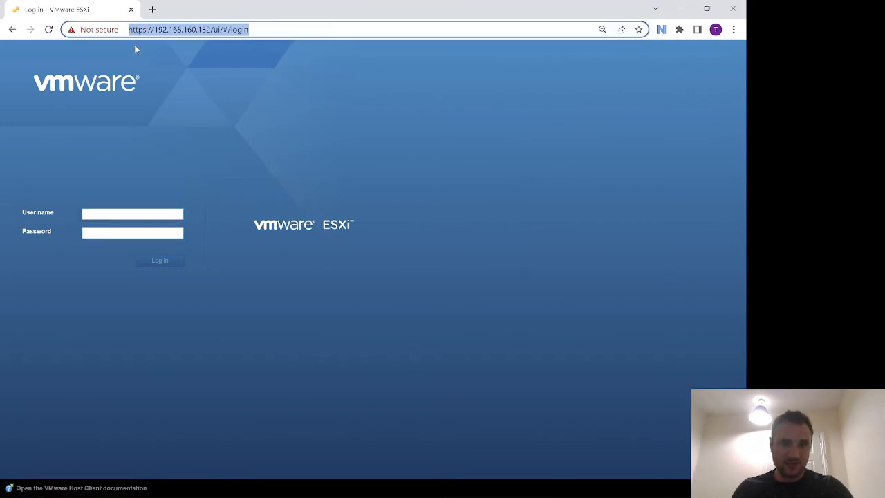
click(178, 81)
text(root)
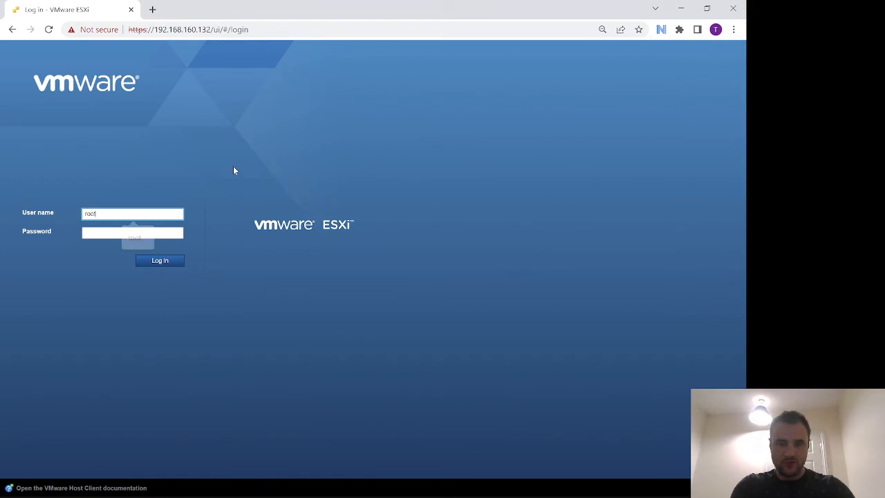
key(Tab)
key(Return)
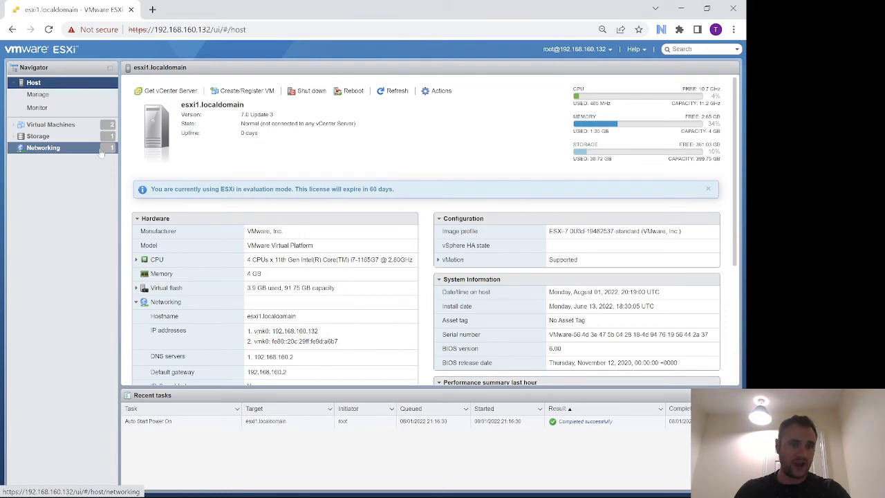
Step: View the host's networking port groups and its storage datastores
click(45, 148)
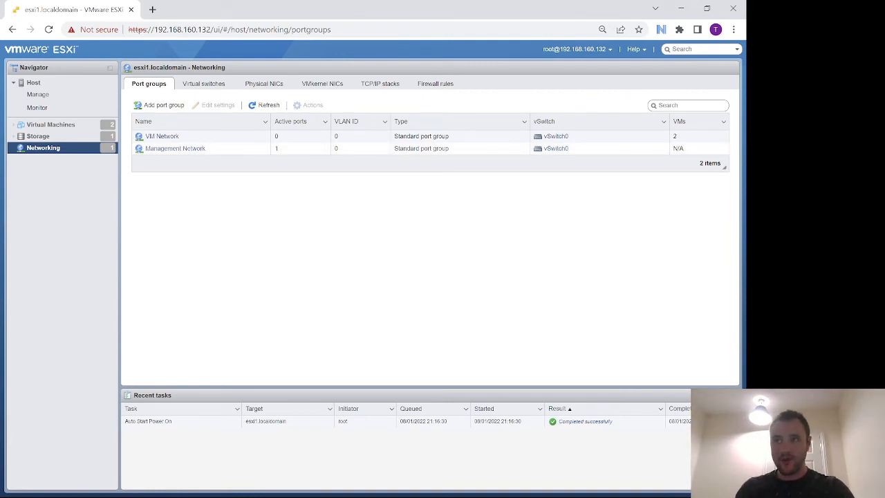
click(77, 137)
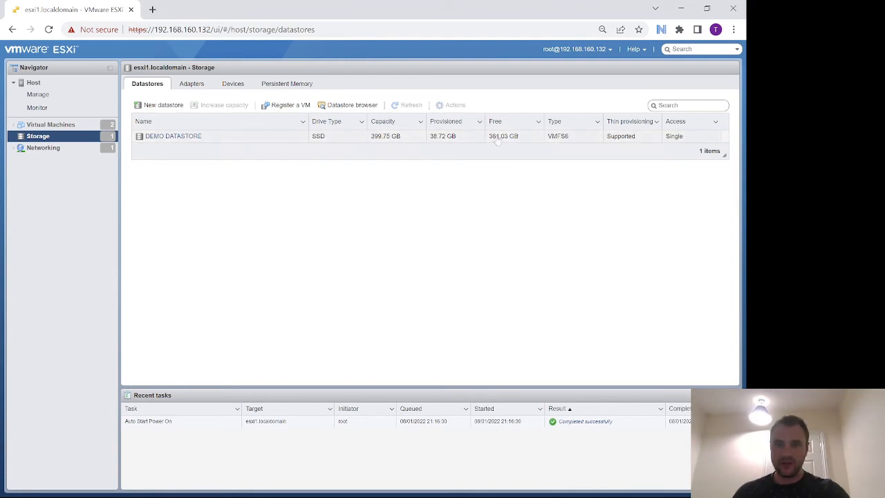
Step: Open the DEMO TEST virtual machine from the host's virtual machine list and power it on
click(42, 126)
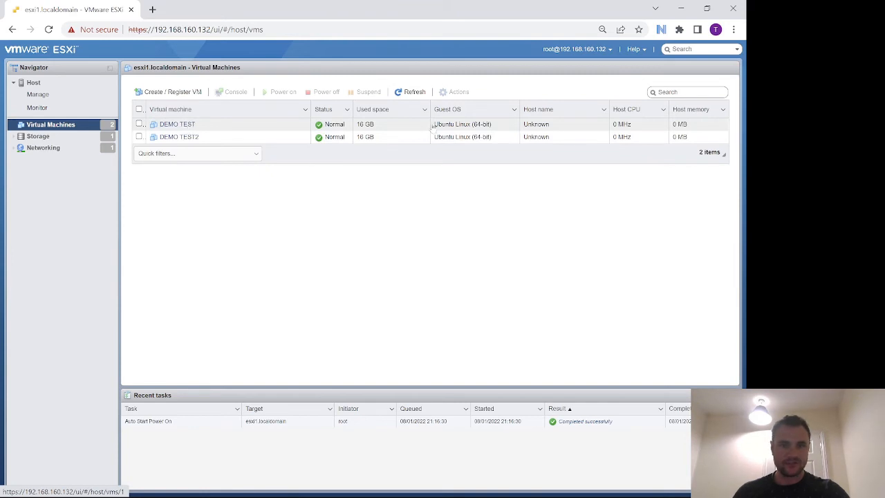
click(175, 125)
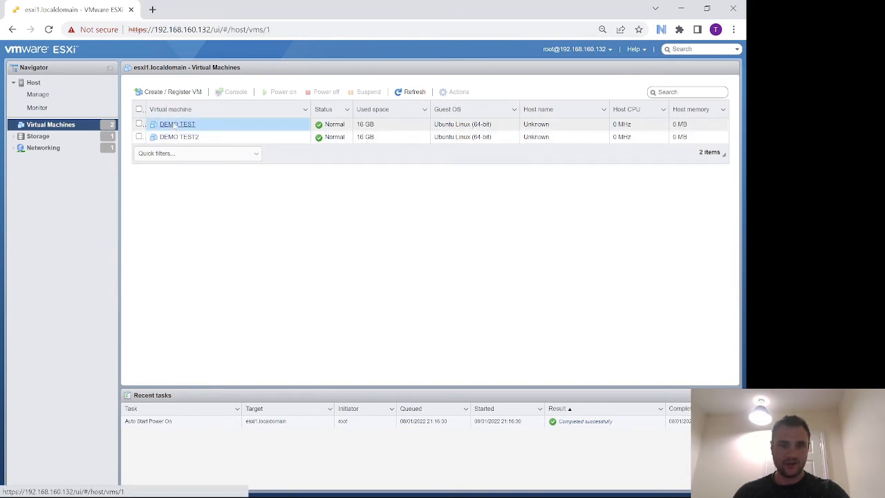
click(177, 125)
click(239, 87)
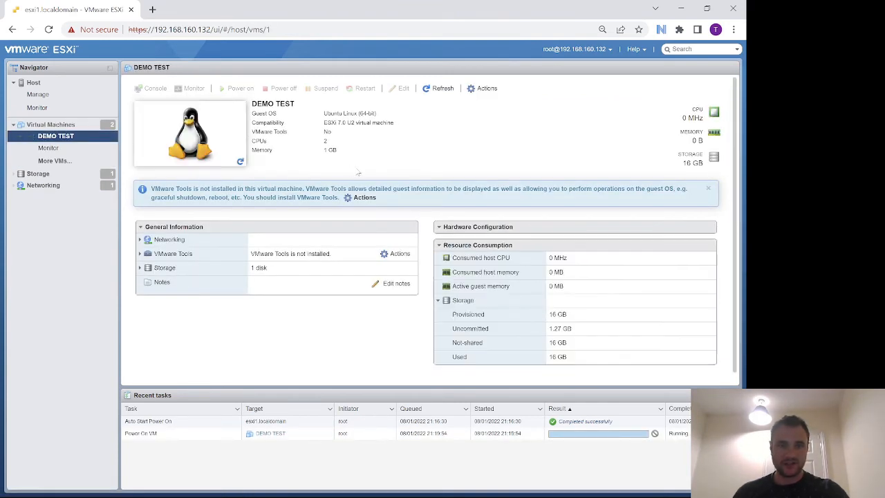
Step: View the DEMO TEST virtual machine's console while it boots, reposition the console window and close it
click(355, 172)
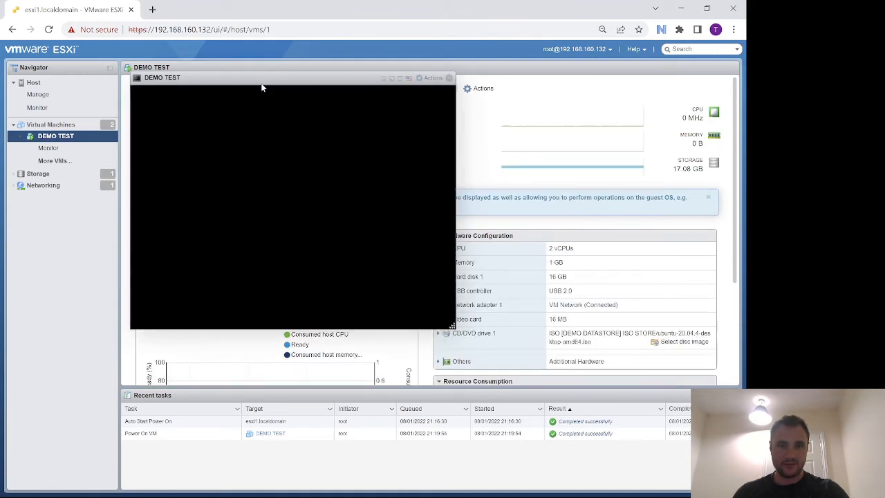
drag(261, 88, 329, 128)
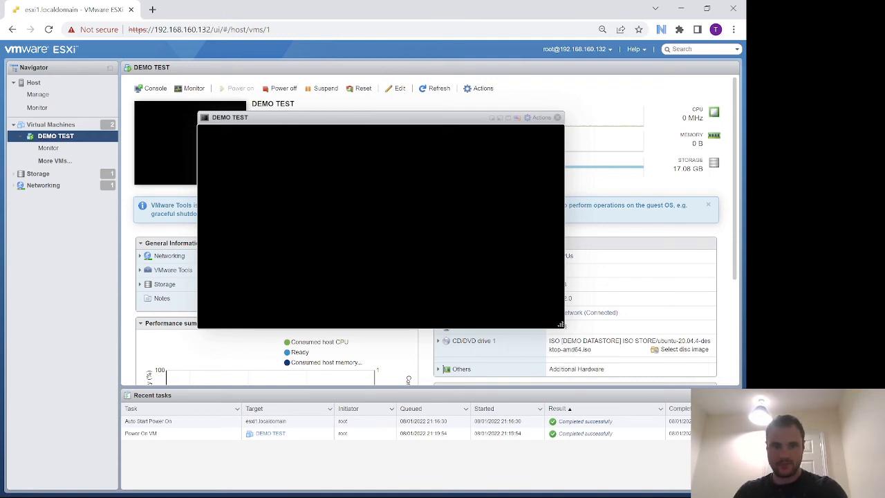
double_click(561, 324)
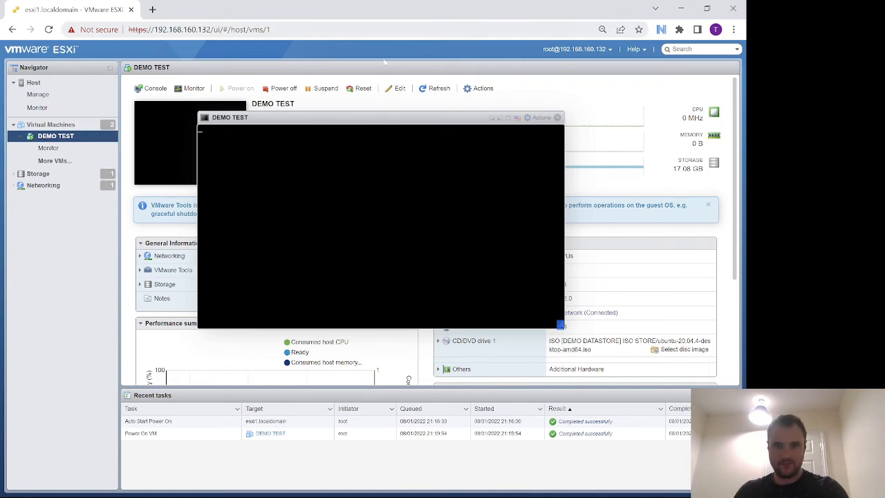
click(557, 118)
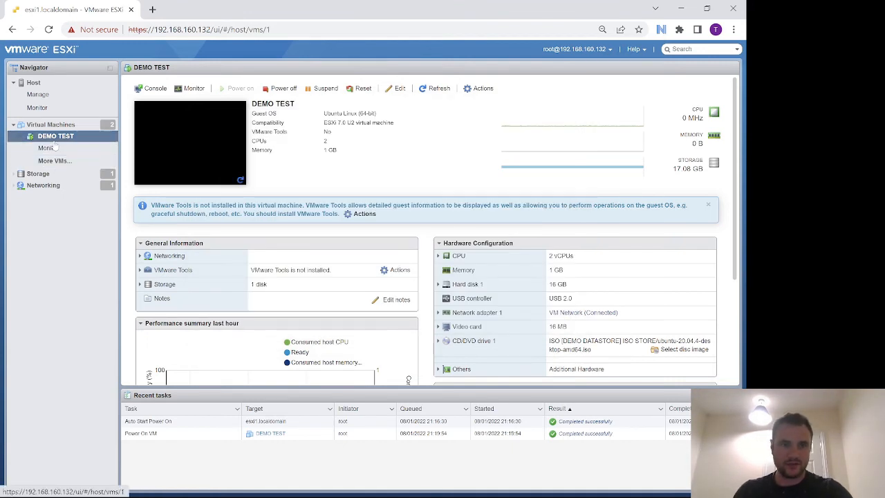
Step: View the host's virtual machine list and its CPU performance chart
click(34, 125)
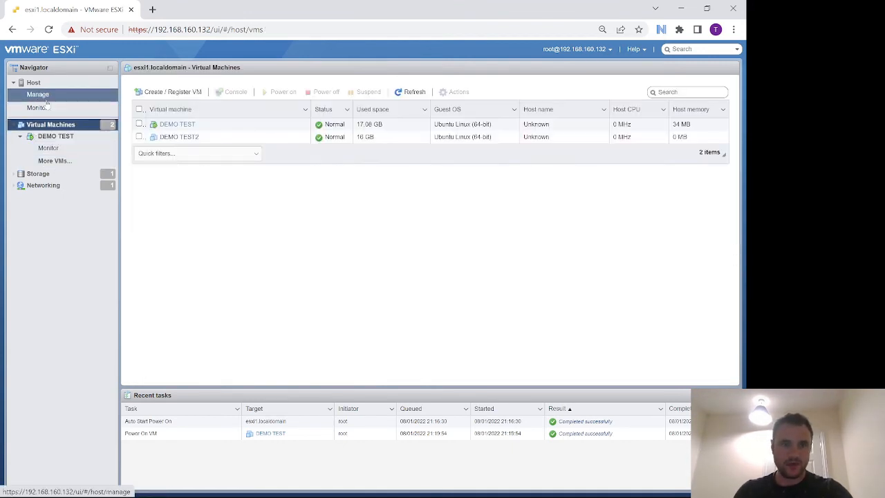
click(41, 108)
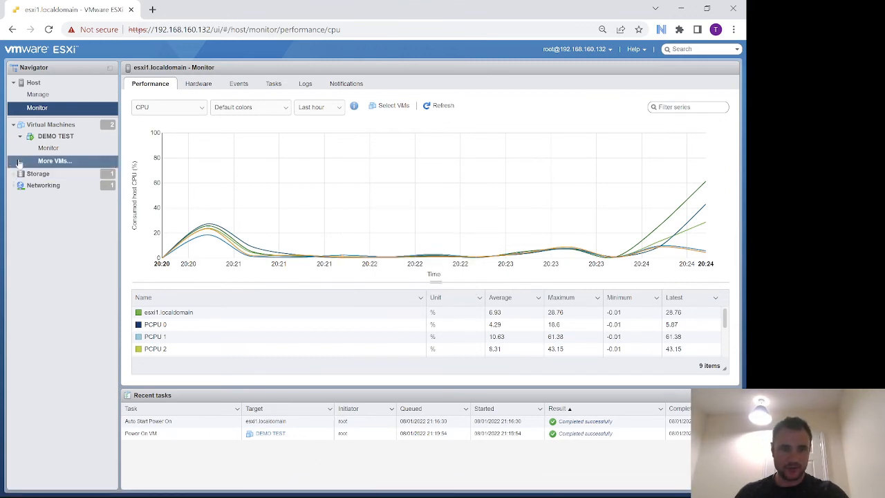
Step: Power off the DEMO TEST virtual machine and accept the data loss warning
right_click(45, 142)
mouse_move(76, 162)
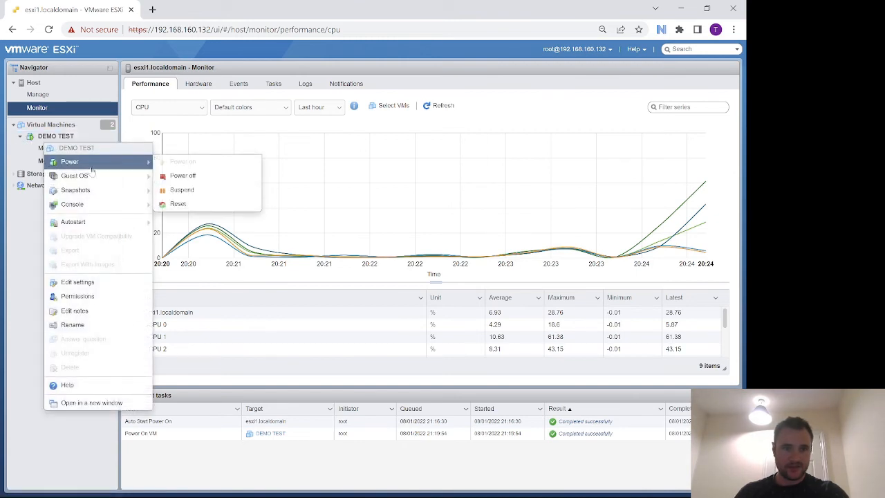
click(192, 177)
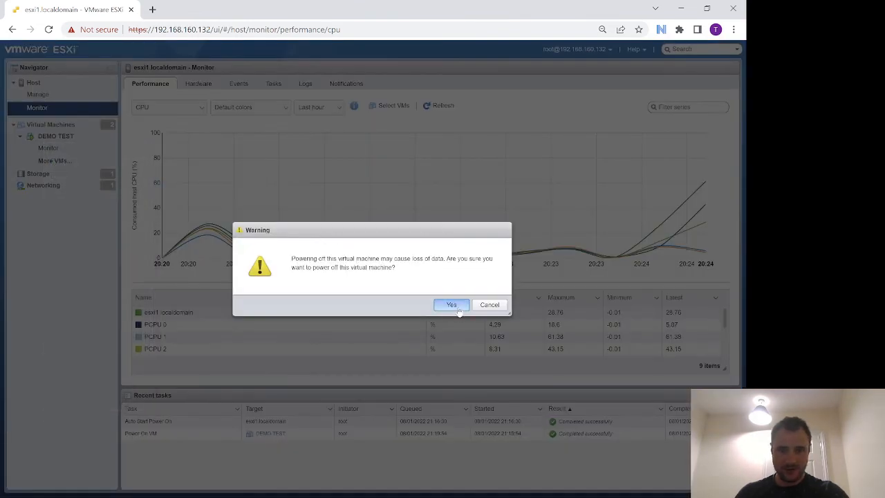
click(451, 304)
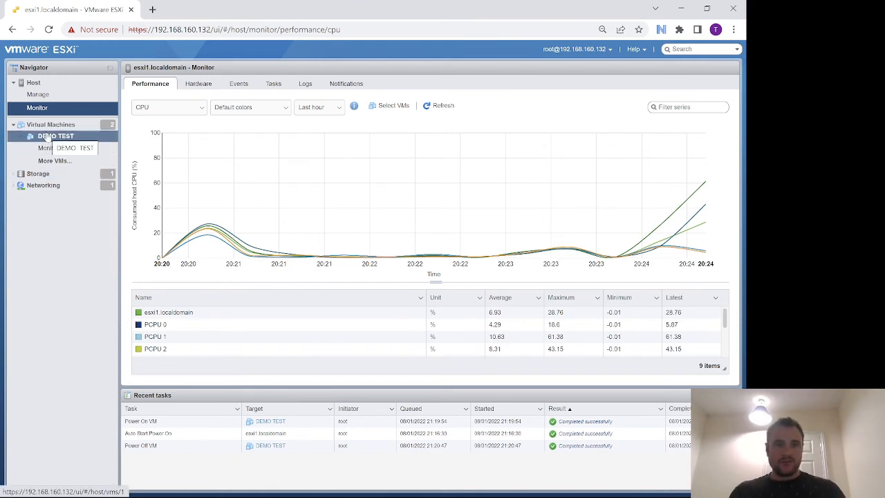
click(76, 136)
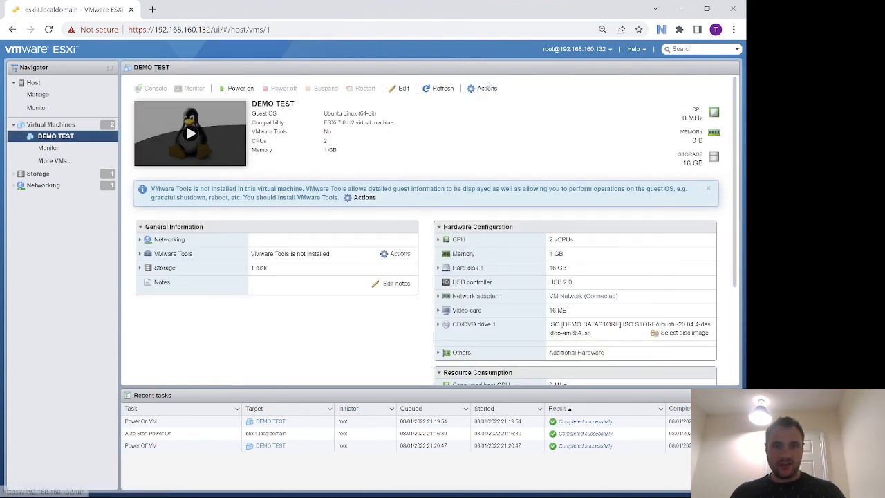
click(487, 89)
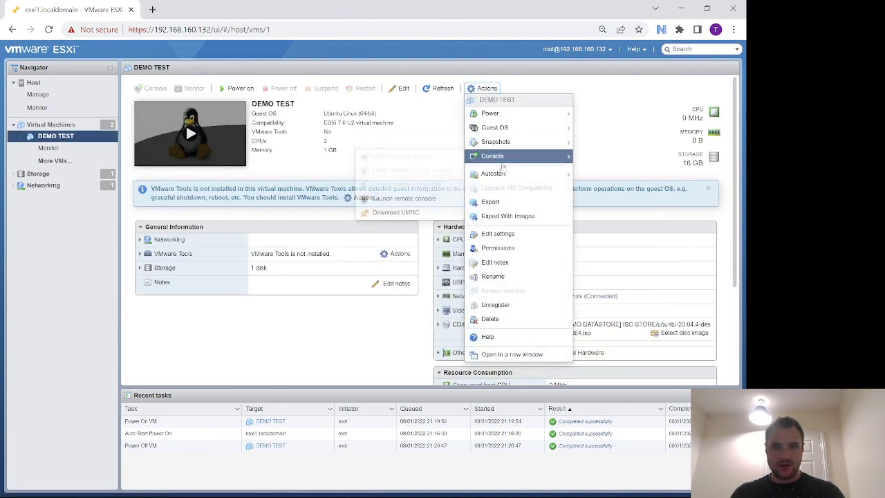
click(504, 177)
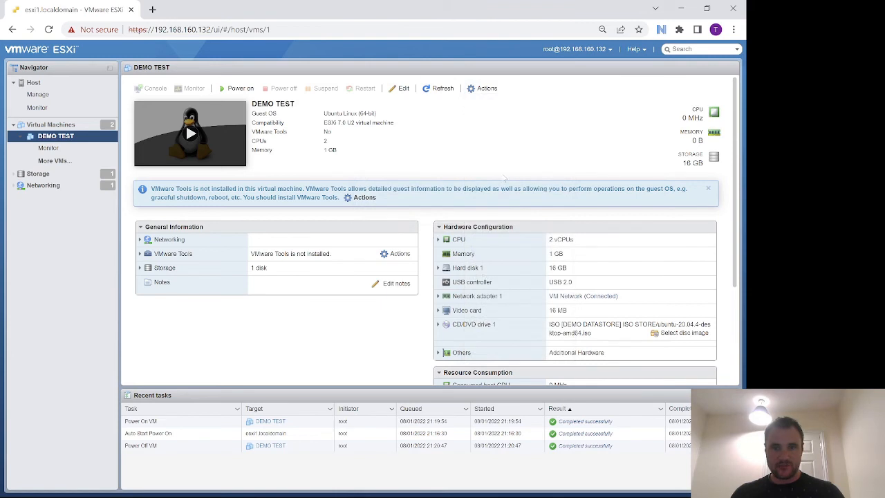
click(486, 88)
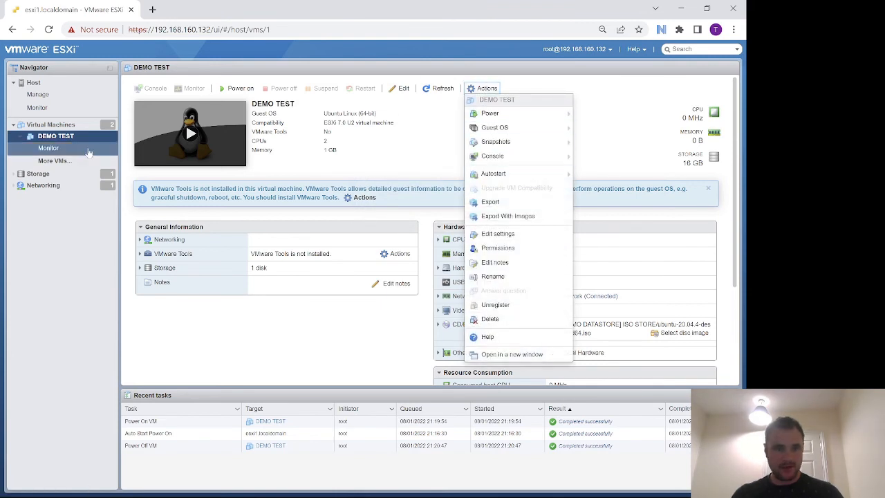
Step: Select DEMO TEST in the virtual machine list and set its autostart order to Start later
click(50, 125)
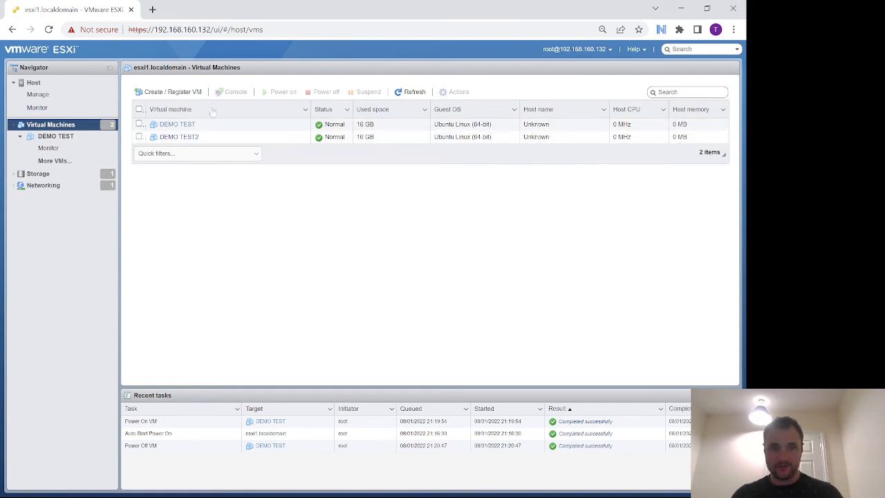
click(462, 107)
click(495, 126)
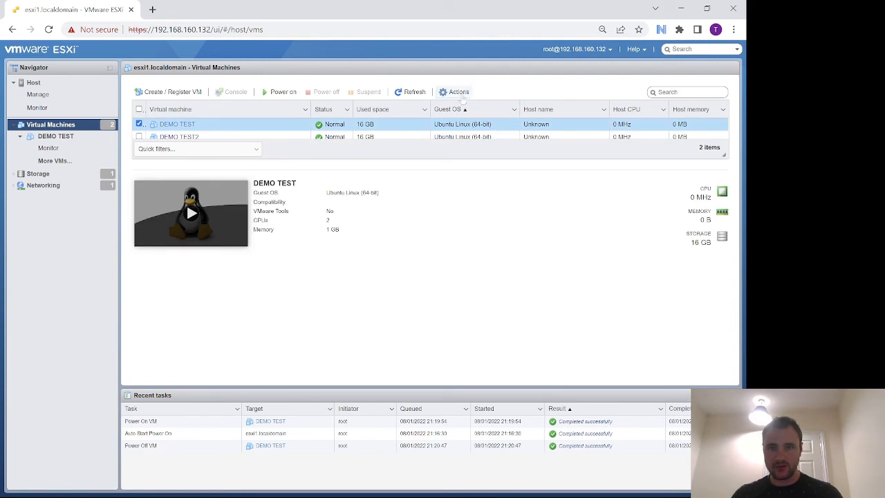
click(456, 91)
mouse_move(488, 181)
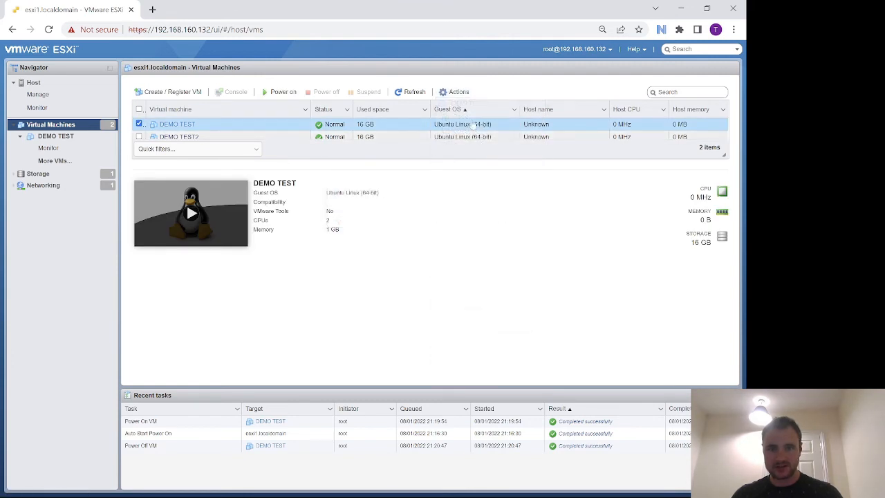
click(458, 91)
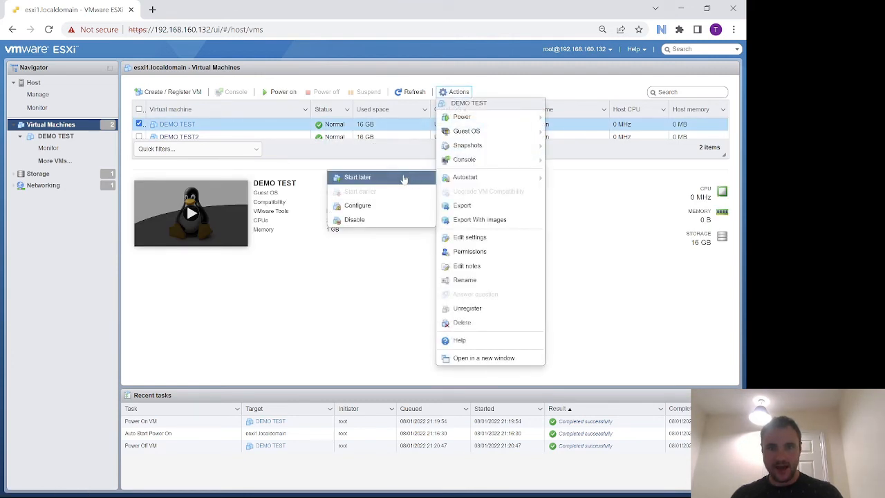
click(405, 177)
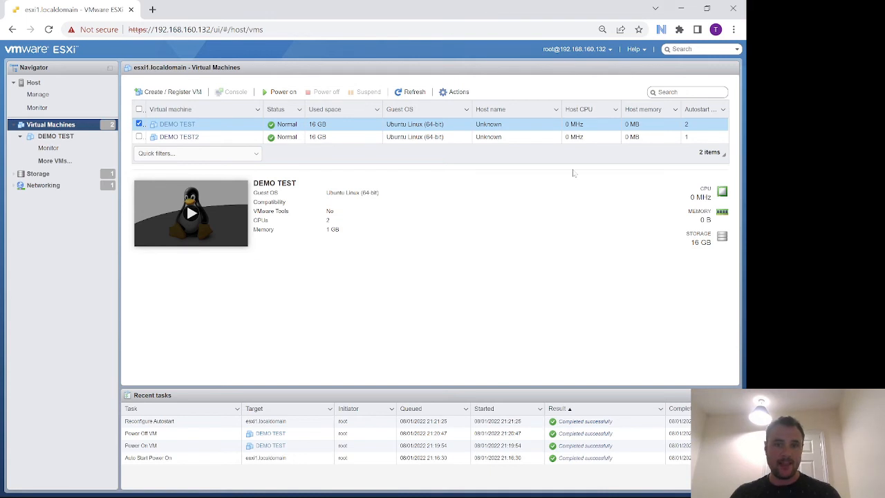
right_click(337, 131)
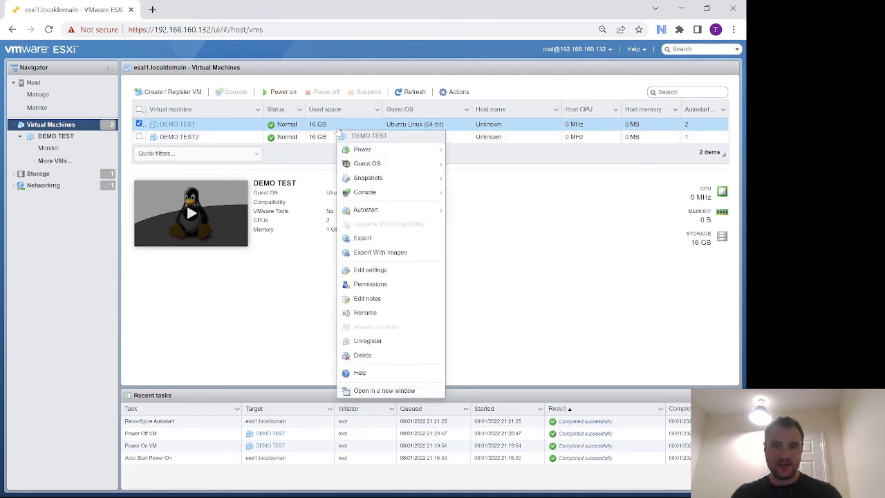
Step: Open DEMO DATASTORE from the host's storage and browse its files
click(82, 178)
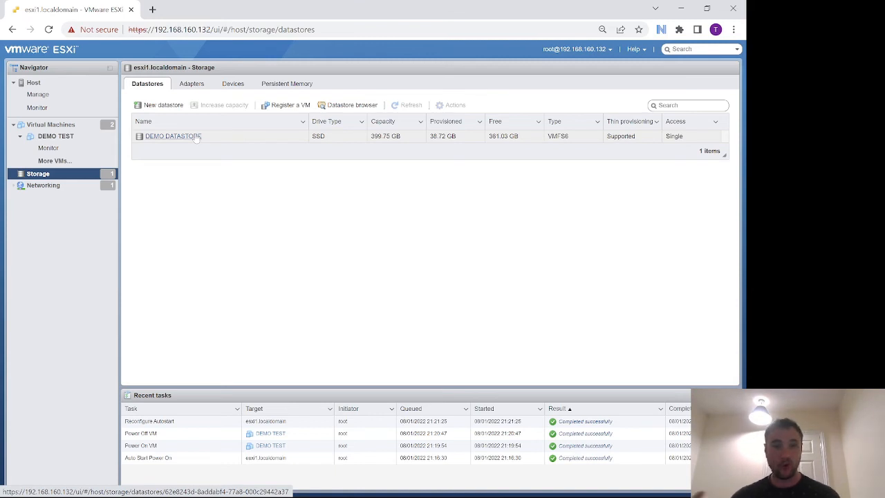
click(197, 138)
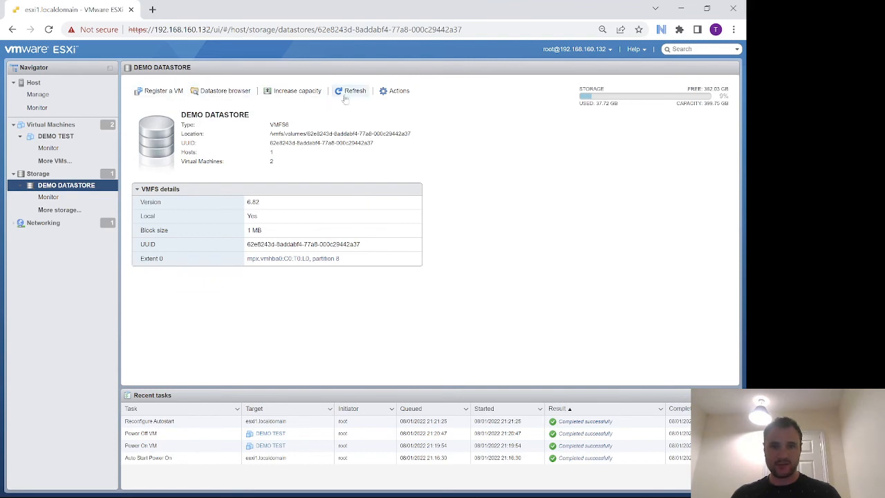
right_click(90, 185)
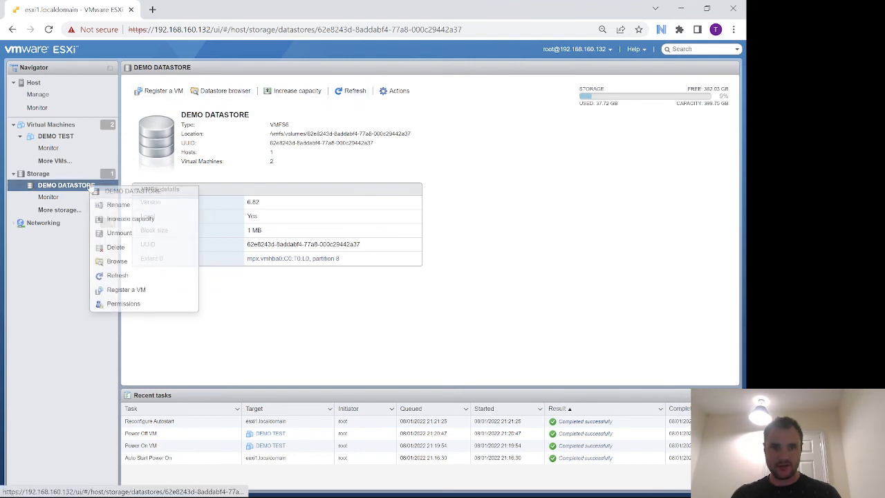
click(172, 262)
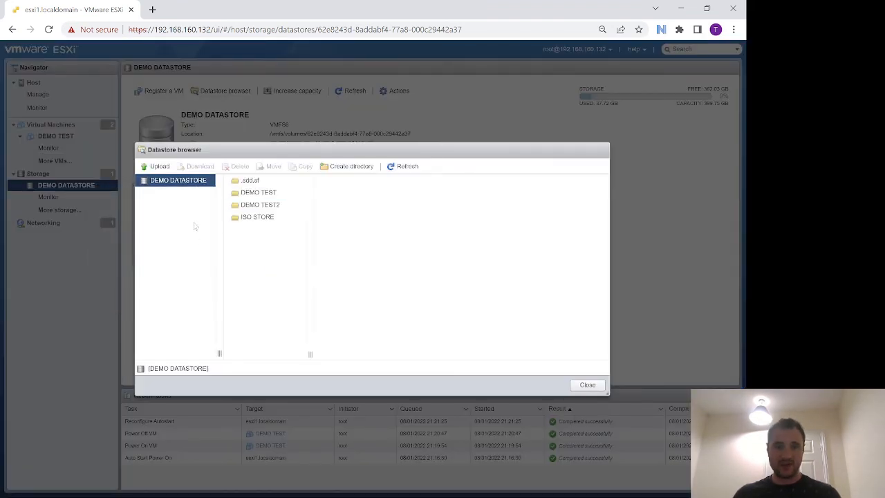
Step: Examine the contents of the DEMO TEST, DEMO TEST2 and ISO STORE folders, and close the datastore browser
click(255, 202)
click(255, 192)
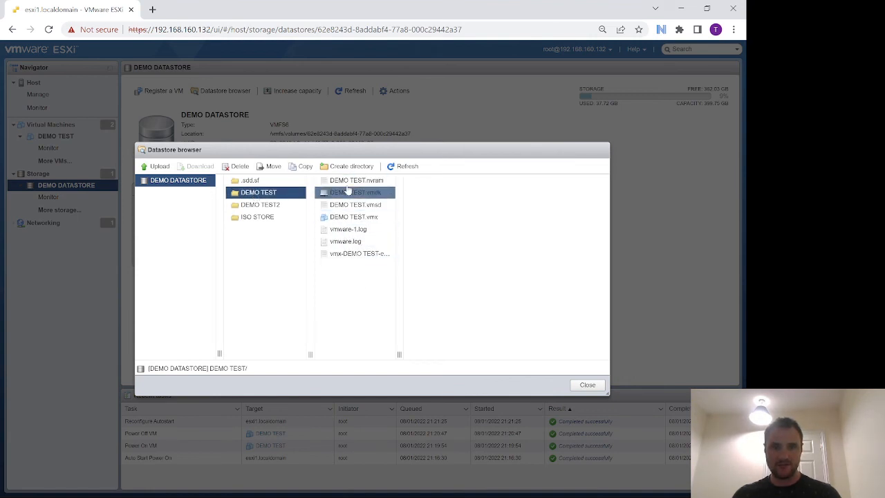
click(283, 204)
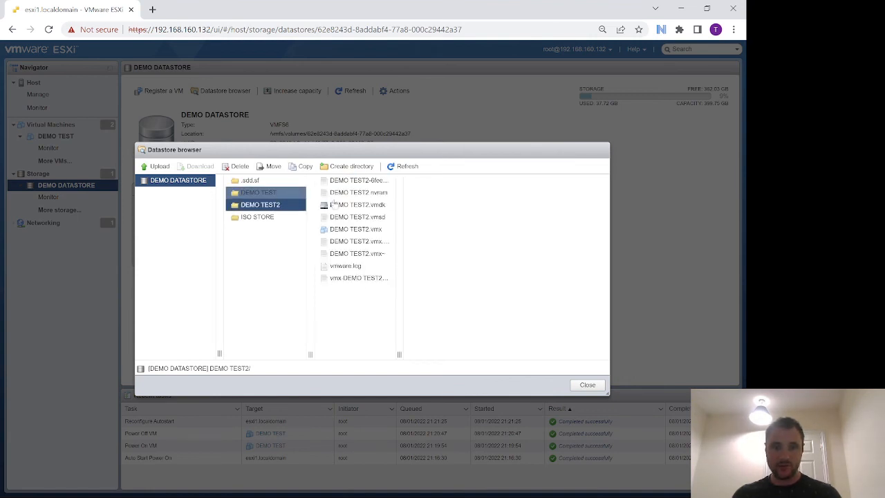
click(271, 219)
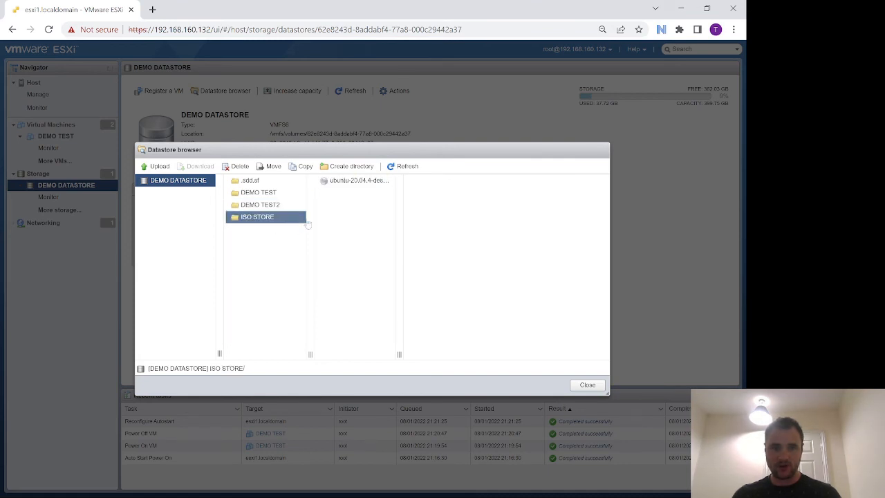
drag(366, 237, 345, 211)
click(354, 220)
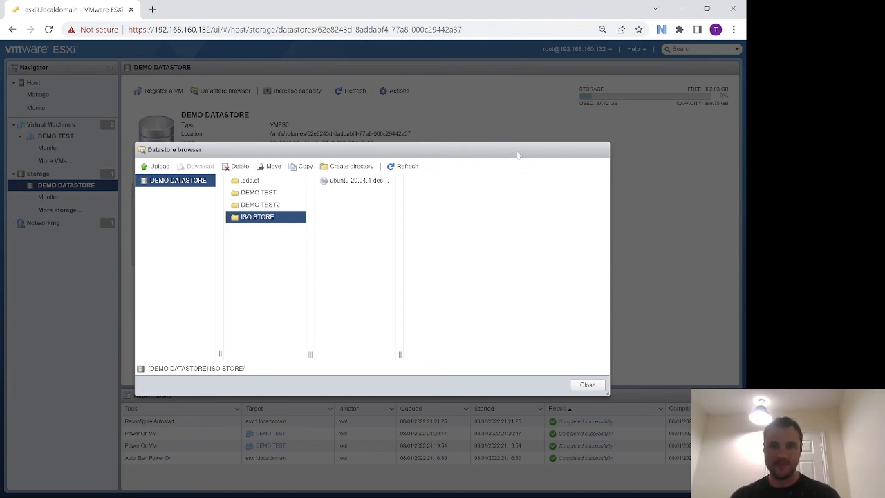
click(588, 385)
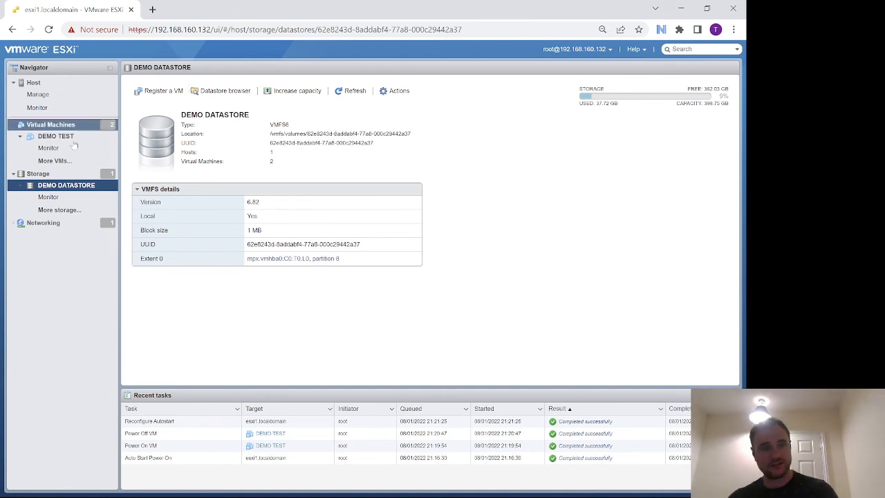
Step: View the host summary and open the DEMO TEST virtual machine's hardware settings for review
click(38, 85)
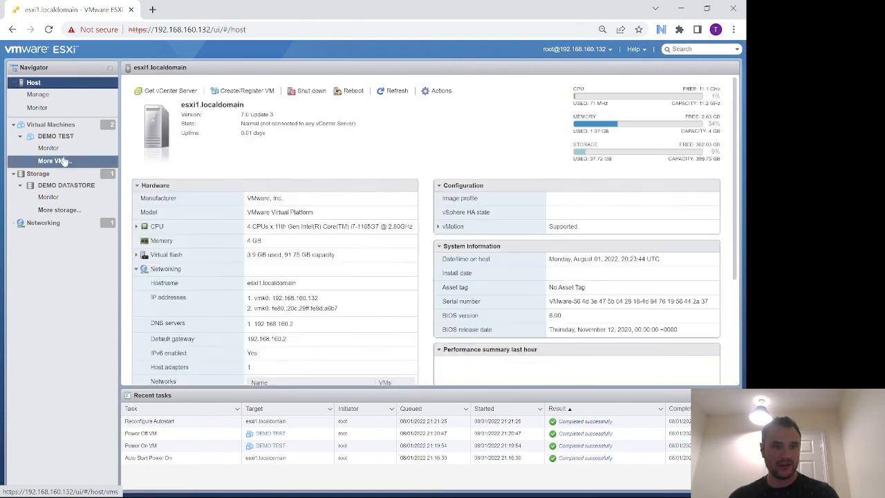
click(59, 137)
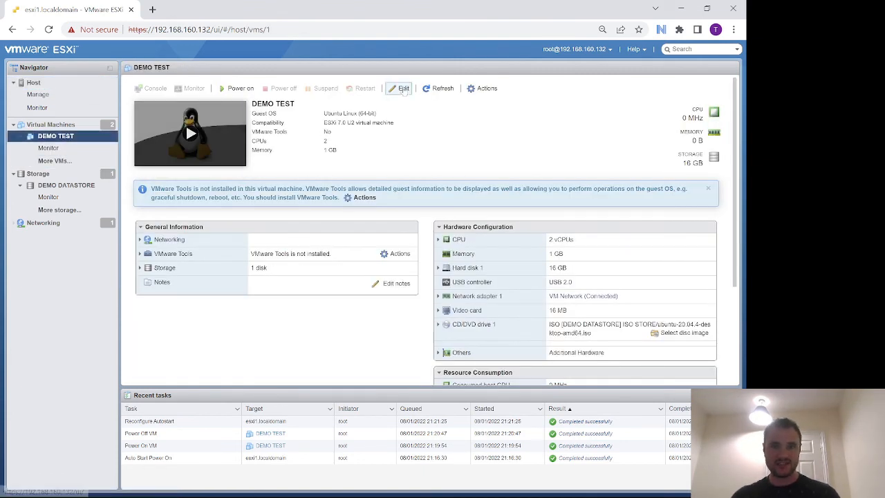
click(401, 88)
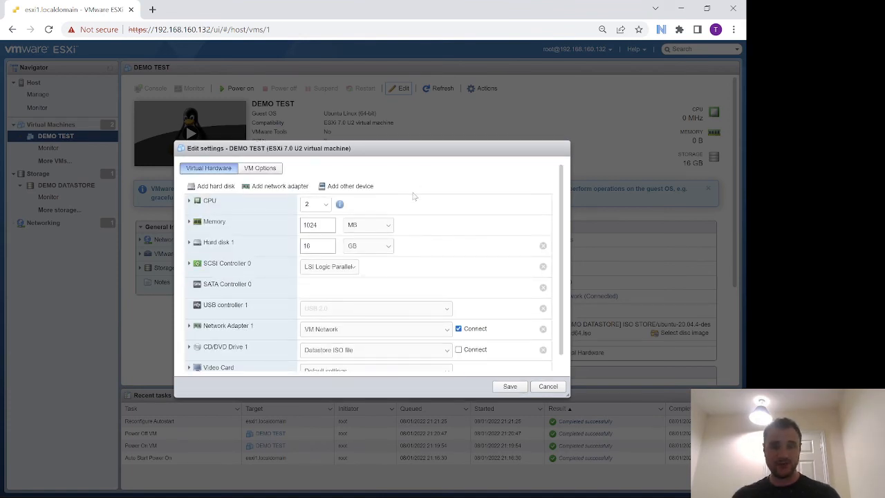
scroll(425, 221, down, 1)
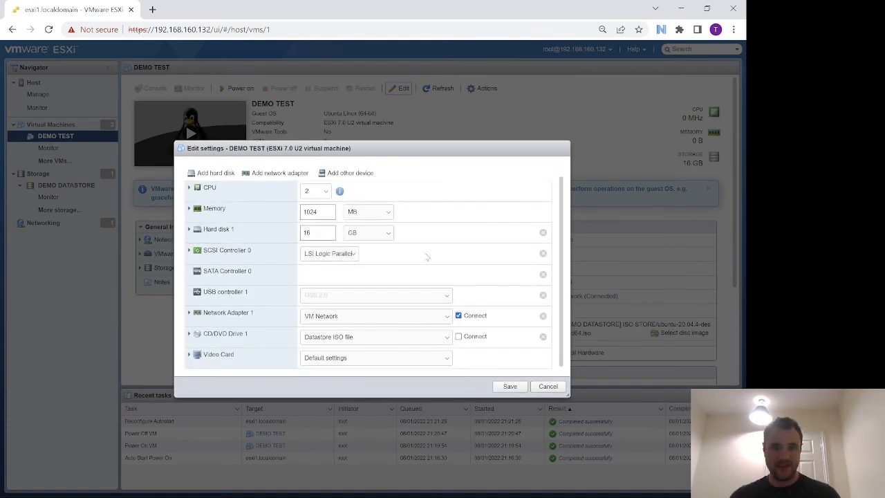
Step: Try connecting CD/DVD Drive 1 to a datastore ISO file, look through the datastore for its media, and discard the DEMO TEST settings changes
click(447, 334)
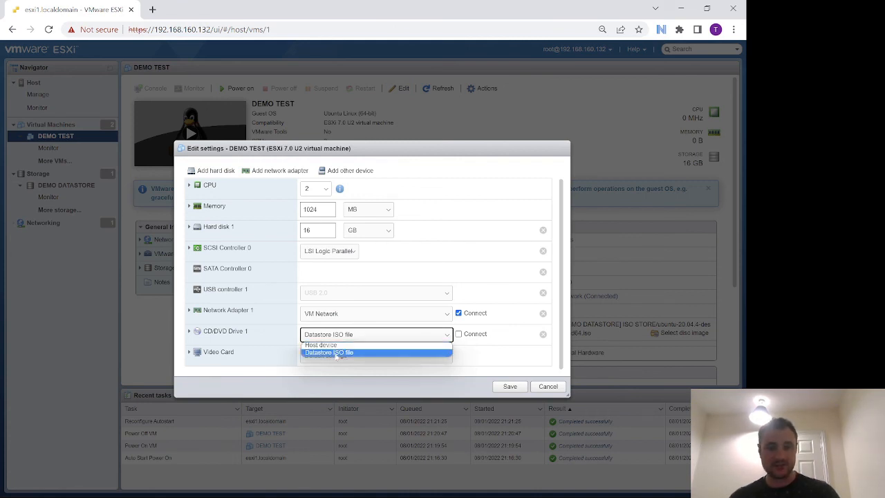
click(336, 353)
click(458, 334)
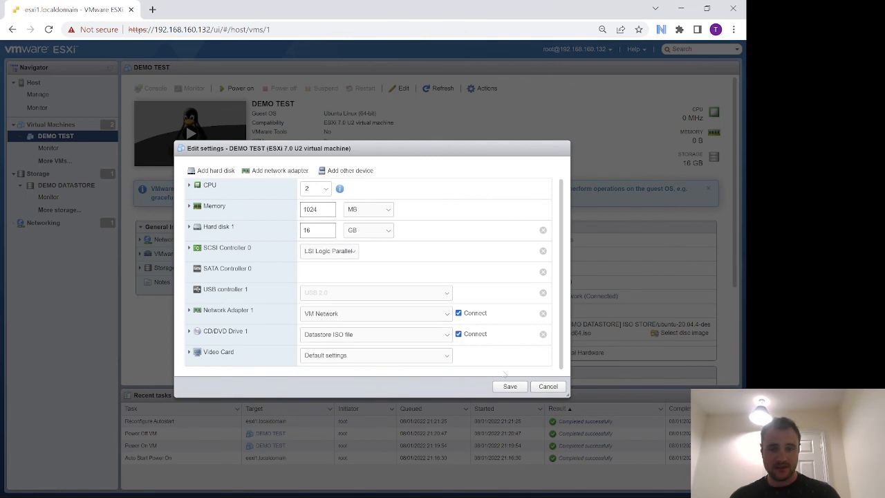
click(189, 331)
scroll(190, 331, down, 1)
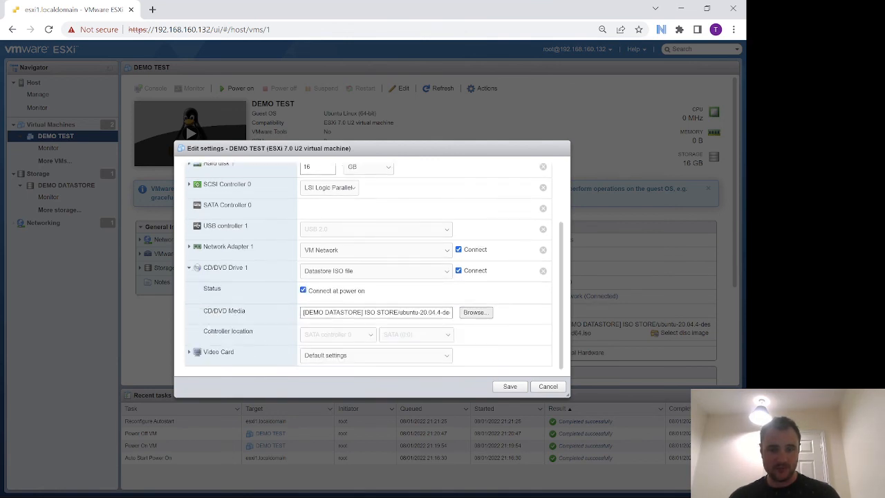
click(474, 312)
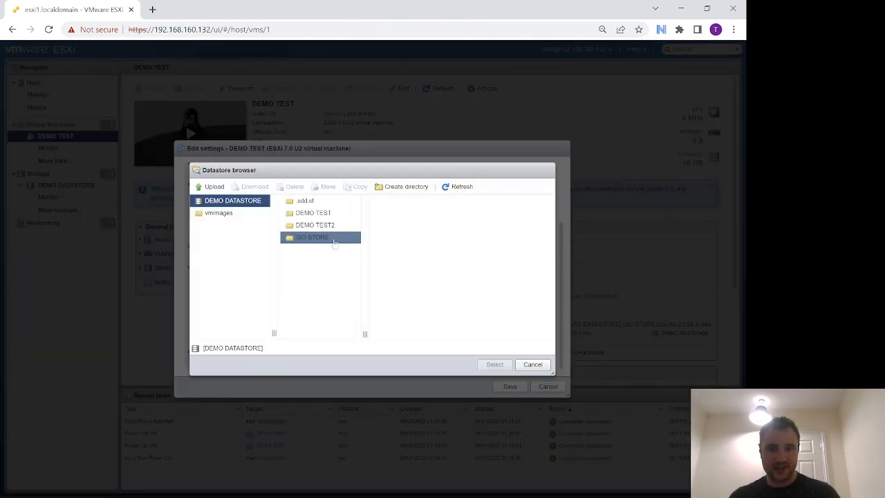
click(534, 364)
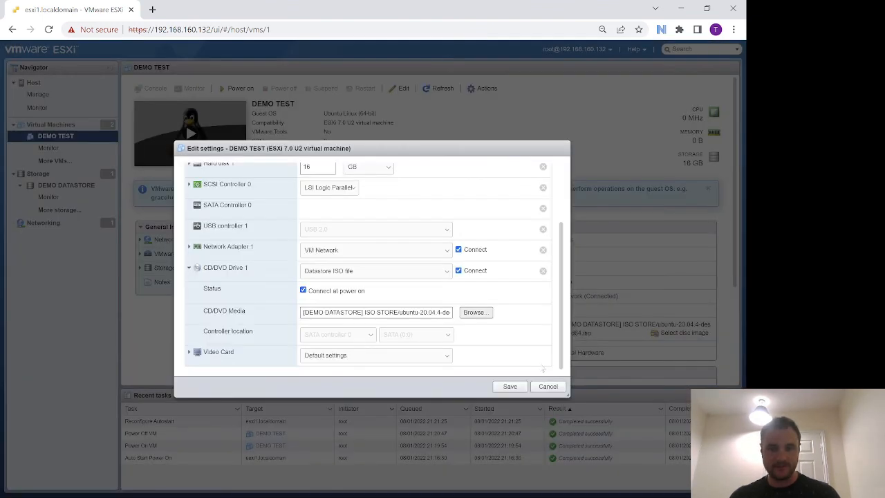
click(546, 385)
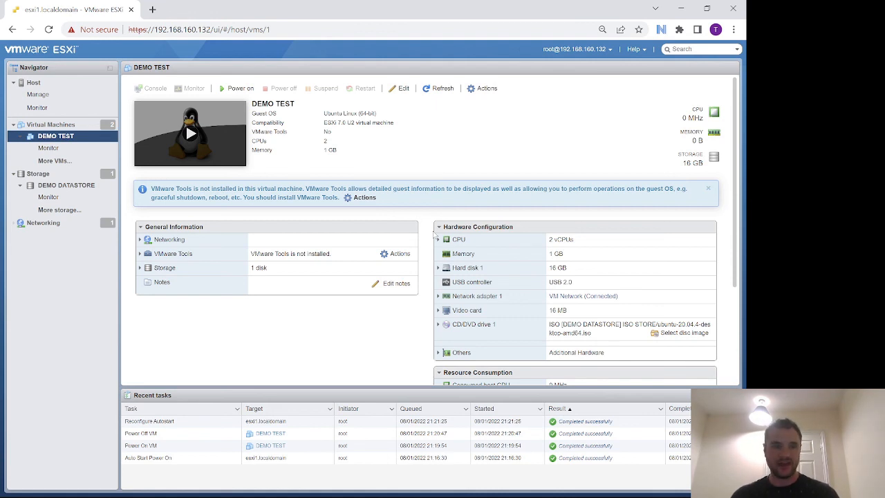
click(47, 126)
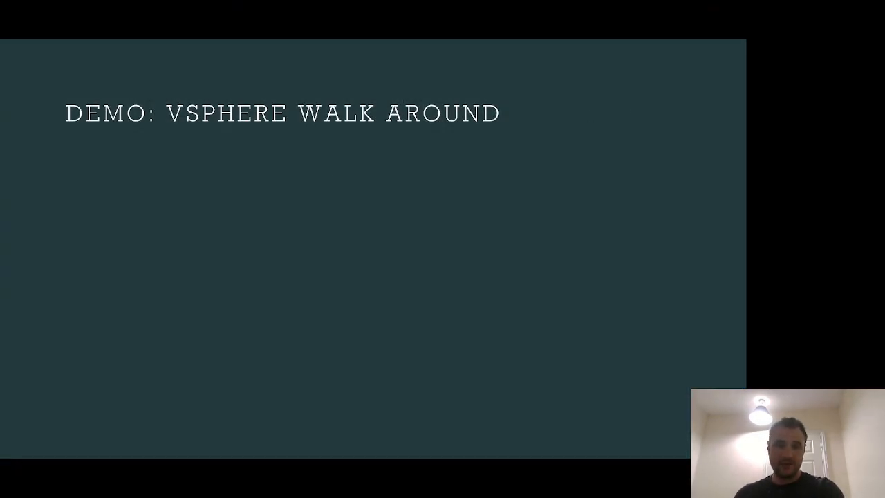
key(Right)
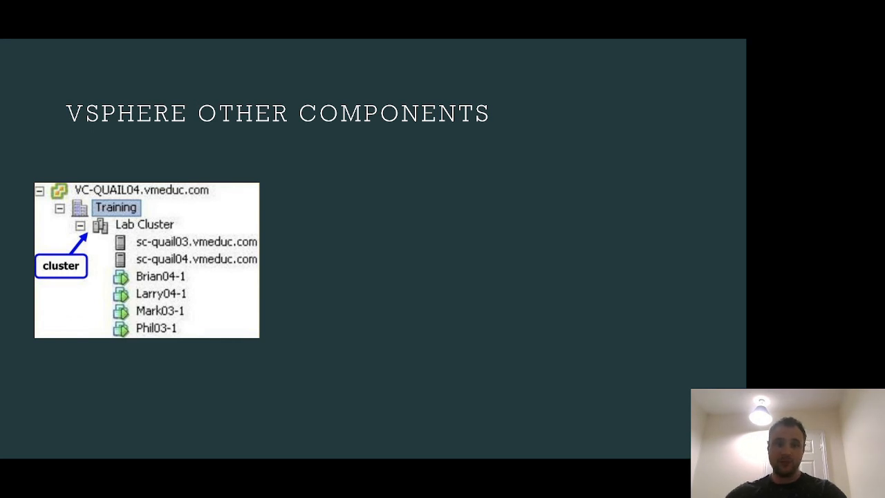